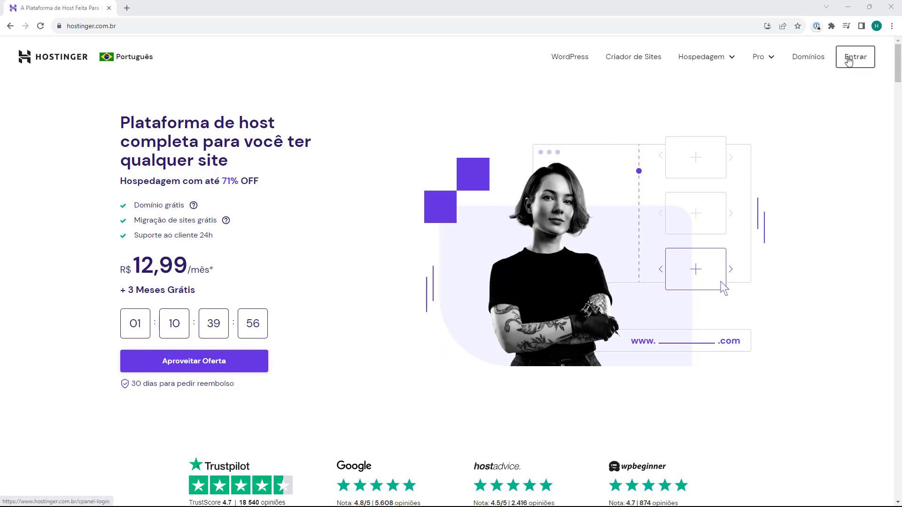
Log in to Hostinger with Entrar to reach the hPanel home
left_click(849, 61)
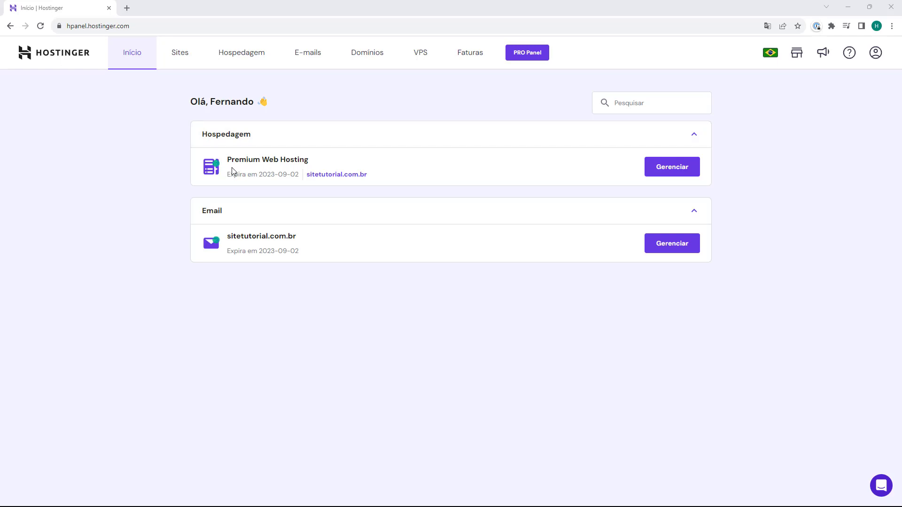
Manage the Premium Web Hosting plan for sitetutorial.com.br to open its Painel de Controle
left_click(673, 168)
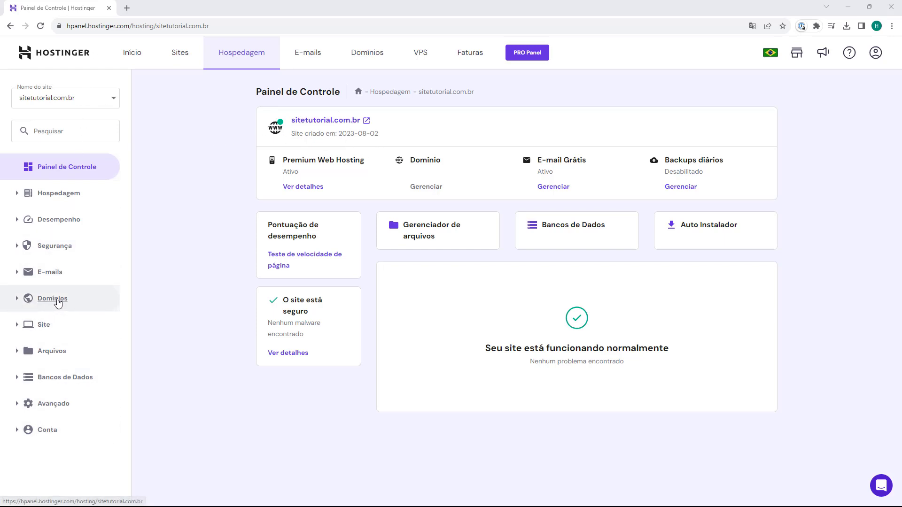
Go to the Subdomínios page under Domínios in the sidebar
left_click(57, 301)
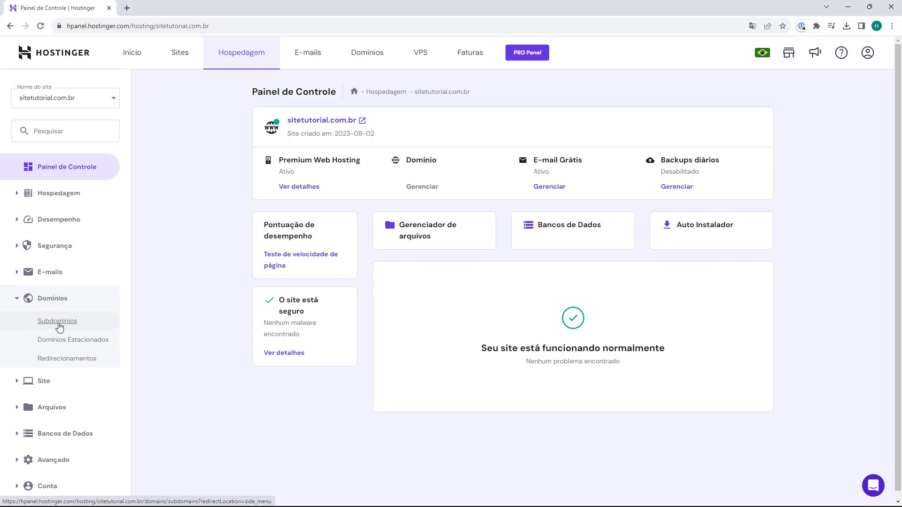
left_click(57, 322)
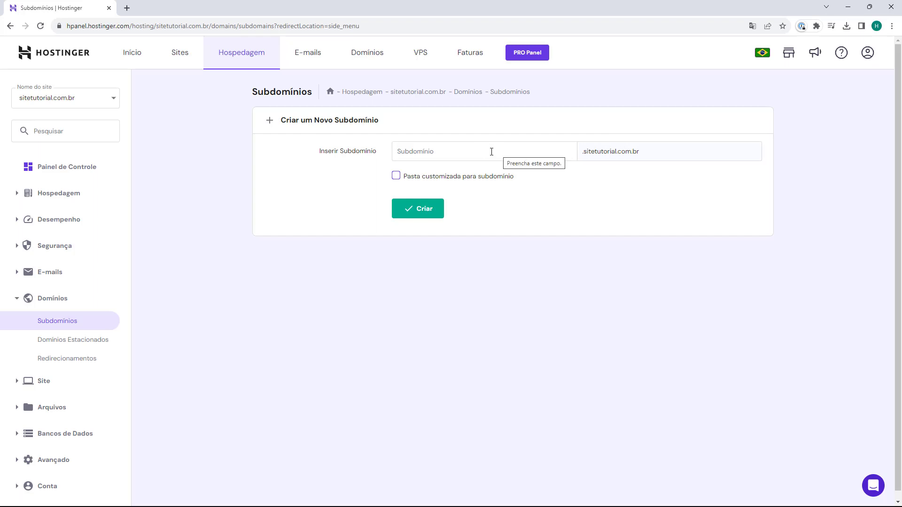
Create subdomain 'blog' with the default folder, leaving Pasta customizada unchecked
type("blog")
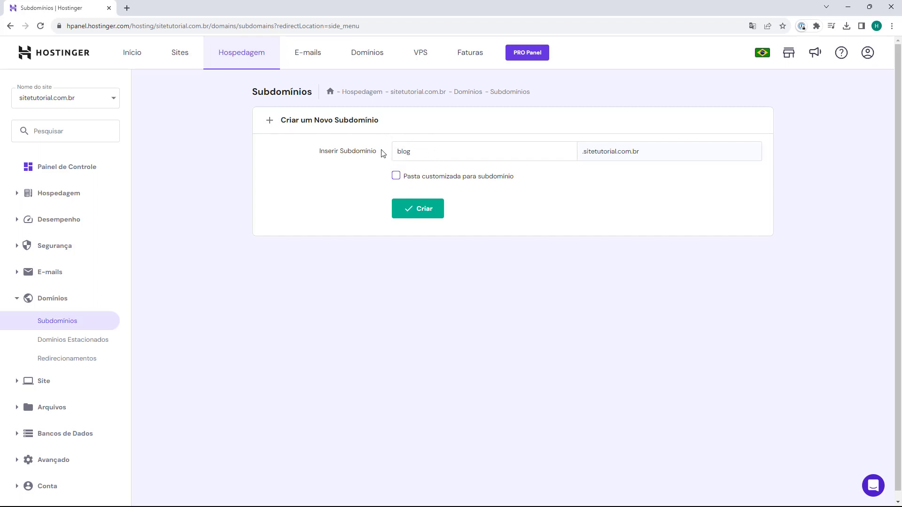
left_click(398, 176)
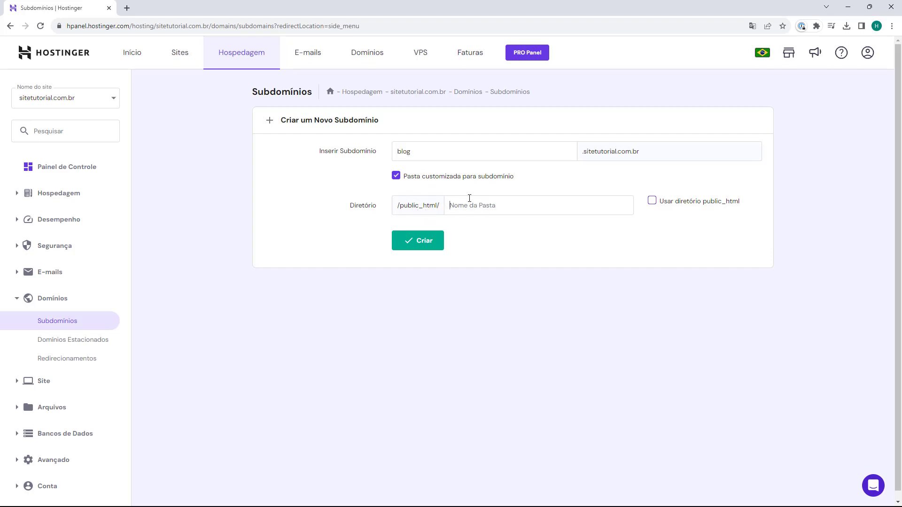
left_click(652, 205)
left_click(653, 201)
left_click(396, 177)
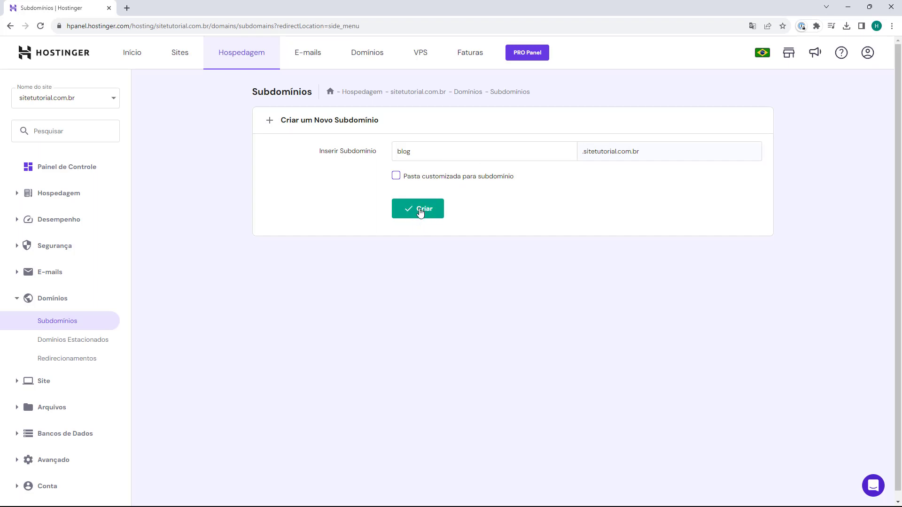
left_click(420, 211)
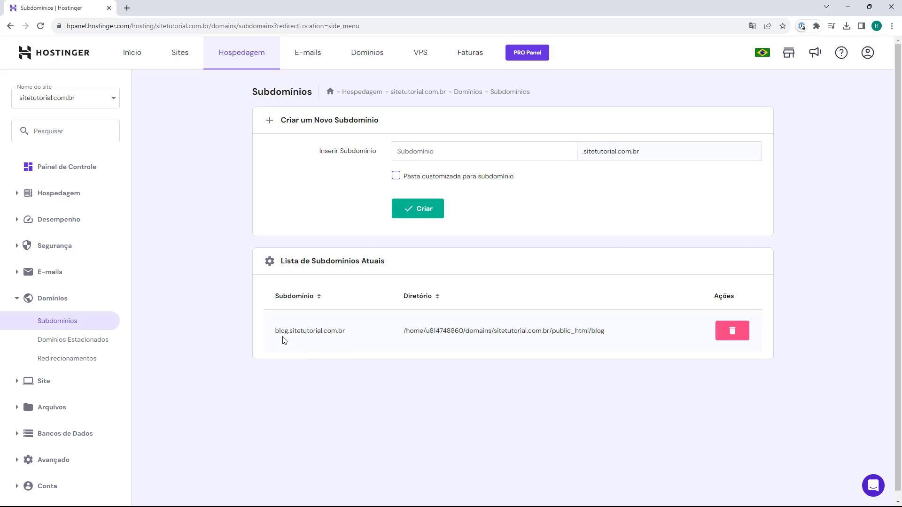
left_click_drag(274, 334, 349, 330)
left_click(301, 343)
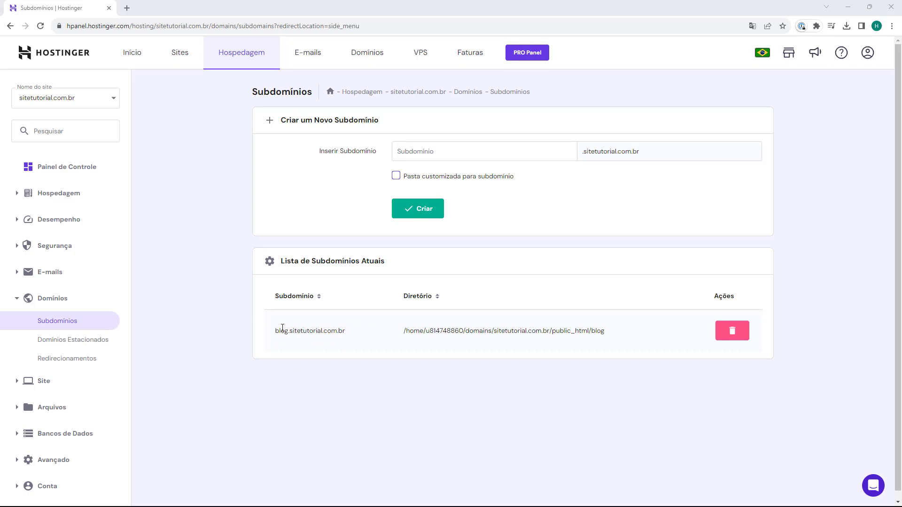
double_click(282, 328)
left_click(218, 367)
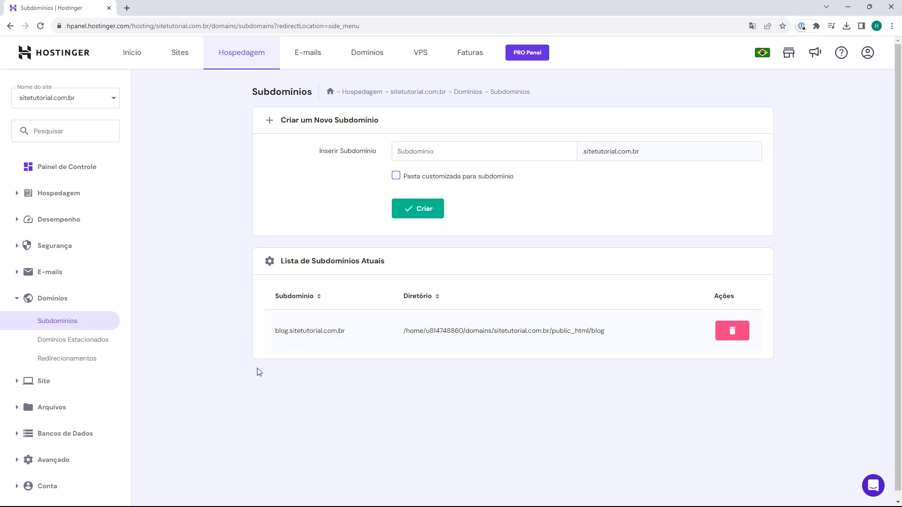
scroll(294, 376, "down", 1)
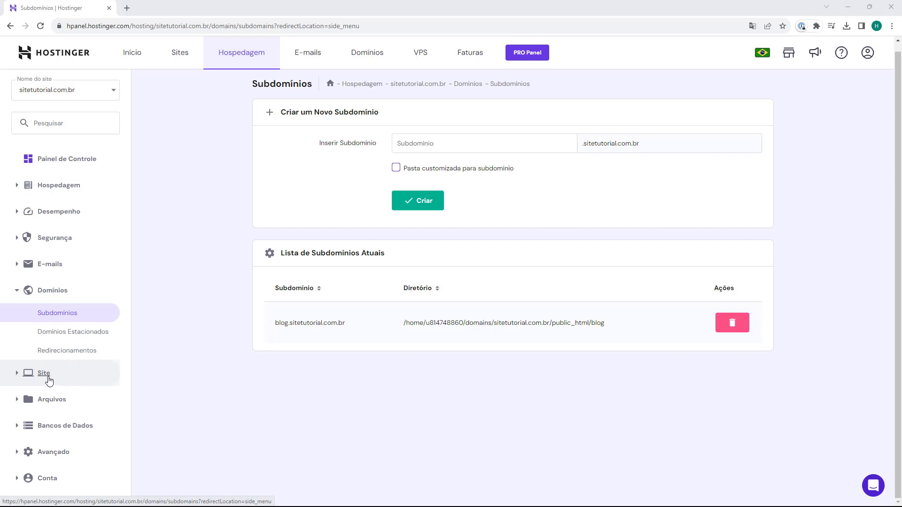
Go to the Auto Instalador page under the Site section of the sidebar
left_click(47, 376)
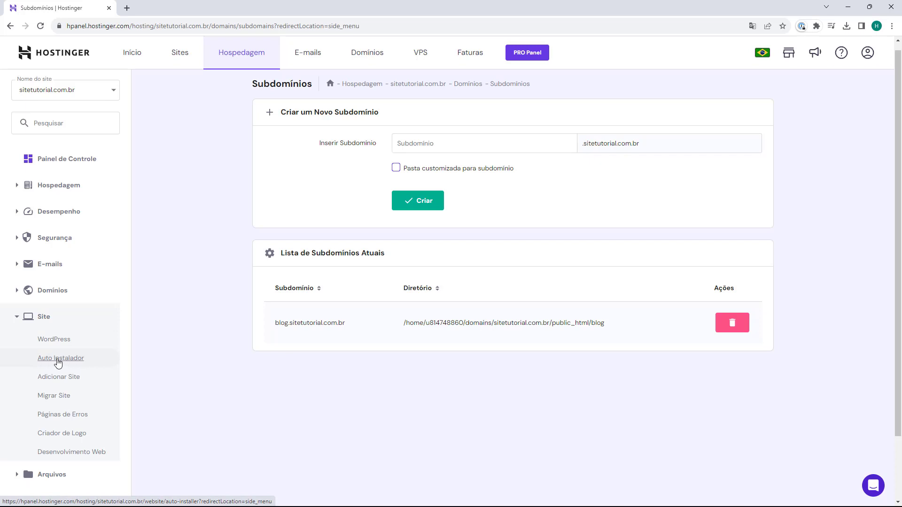
left_click(58, 360)
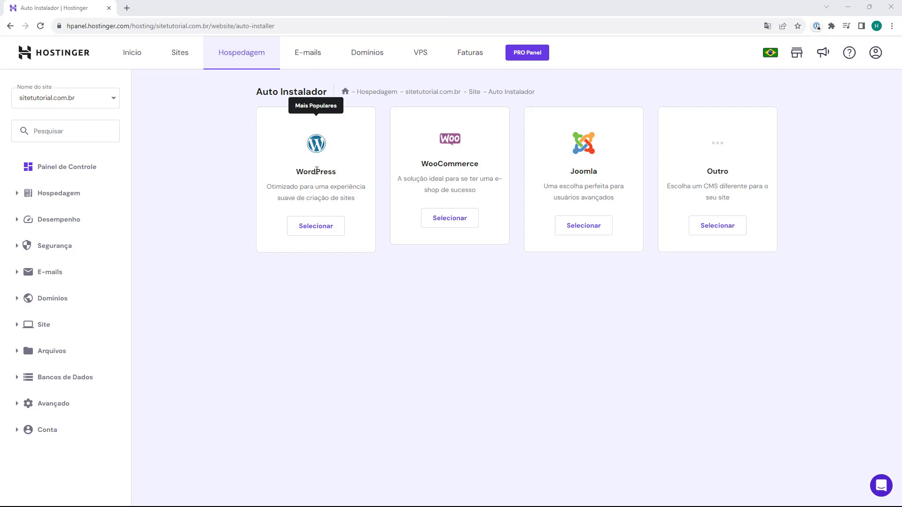
Start a WordPress install with site title 'Sitetutorial' and the administrator e-mail
left_click(316, 227)
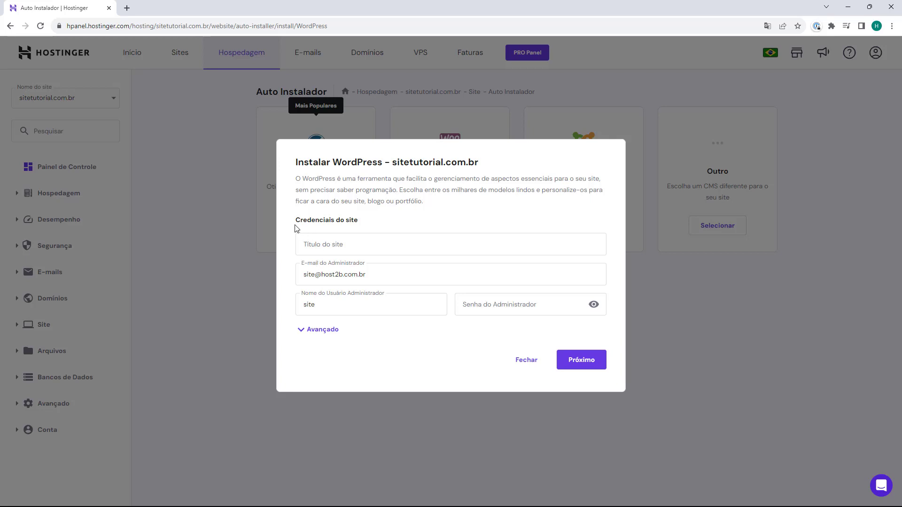
left_click(315, 248)
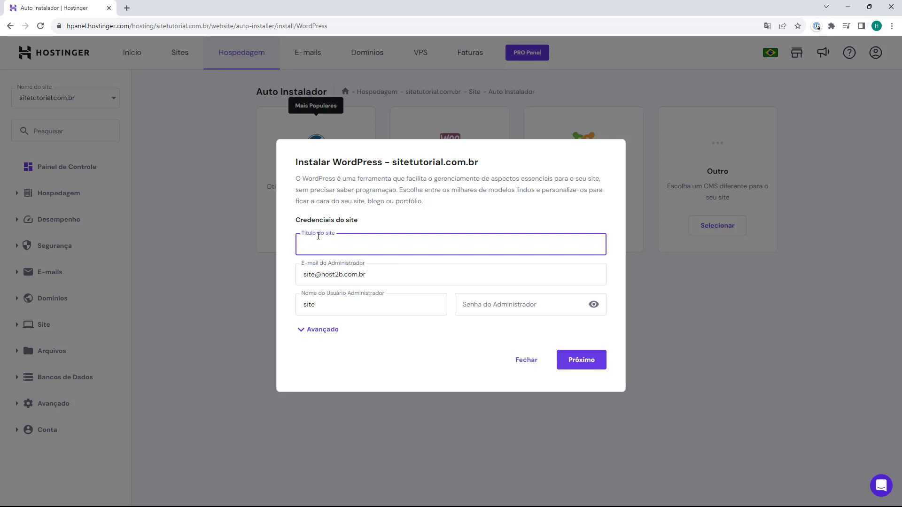
type("Sitetutorial")
left_click(306, 272)
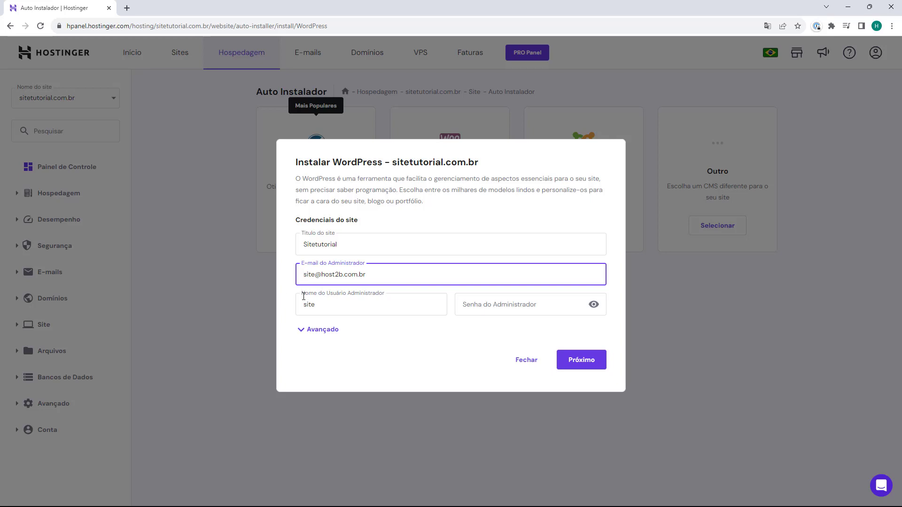
key("Tab")
Replace the default admin username with a custom username and enter the administrator password
left_click(359, 301)
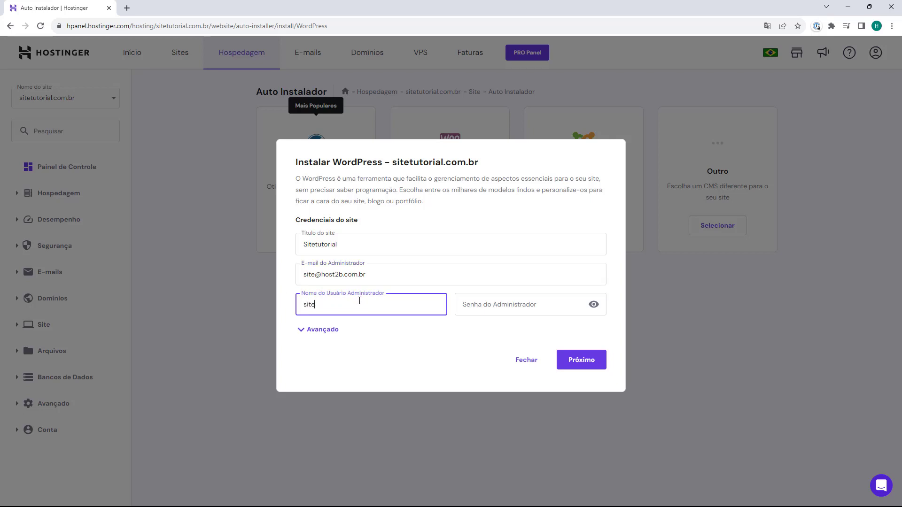
left_click(469, 306)
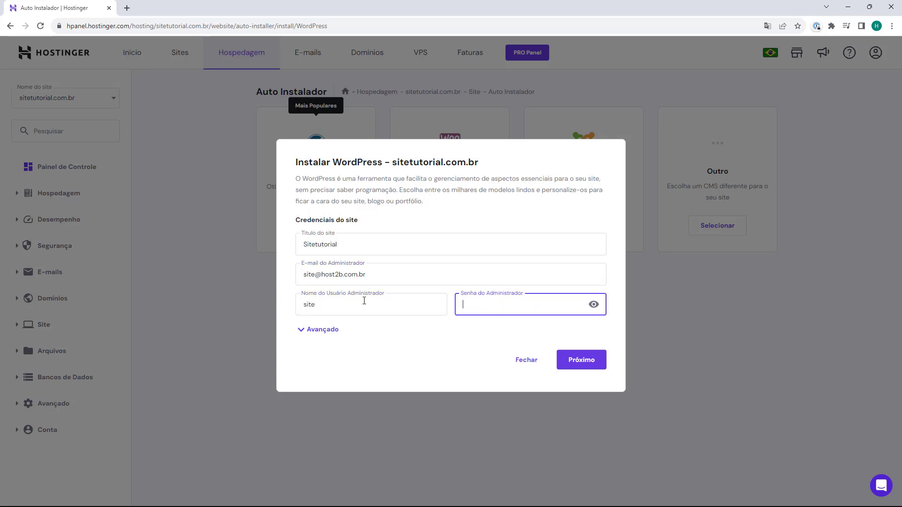
double_click(339, 306)
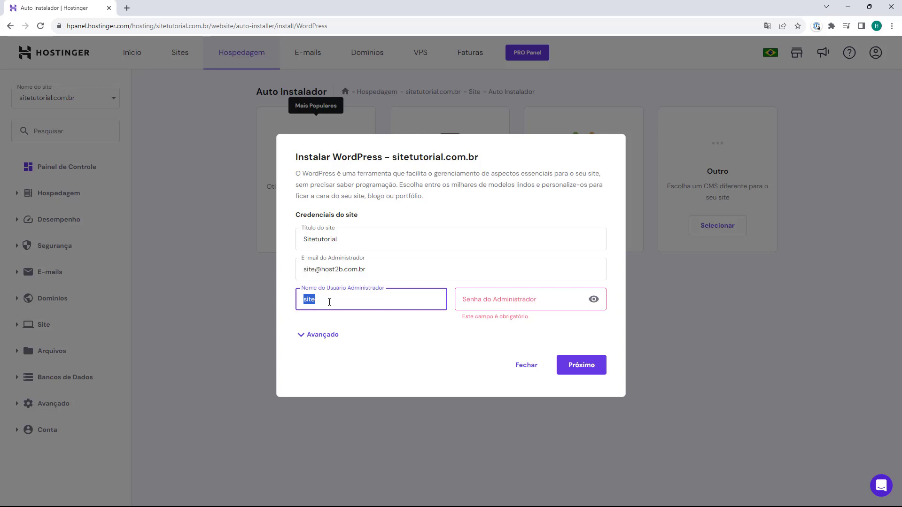
type("F")
key("BackSpace")
type("fernando")
double_click(313, 302)
type("admin")
left_click(325, 316)
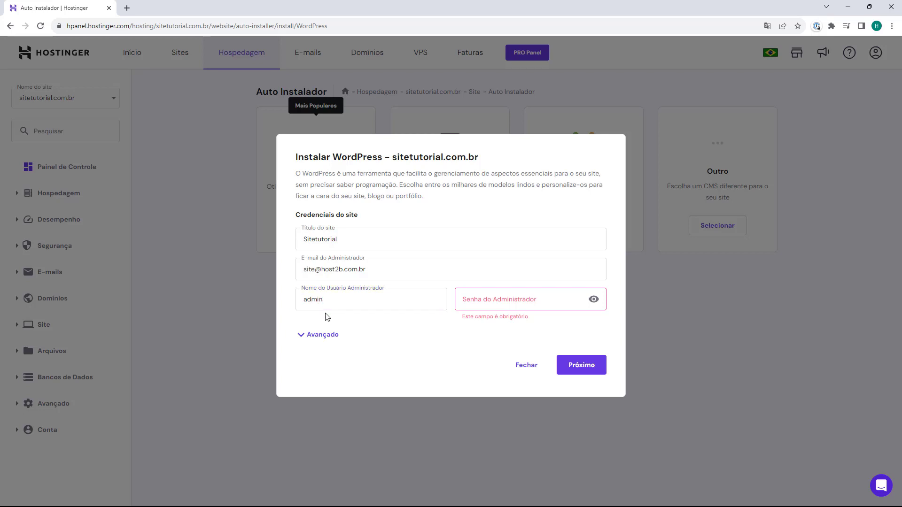
double_click(310, 299)
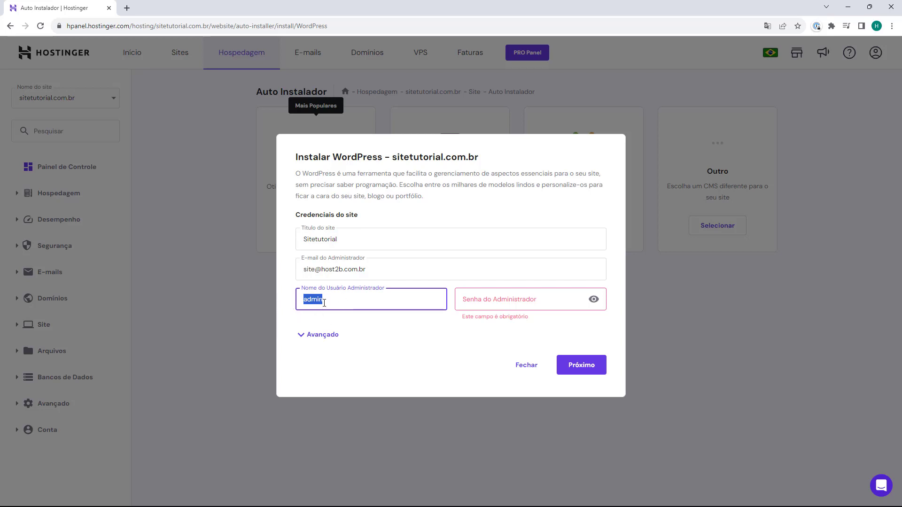
type("fernando")
left_click(483, 306)
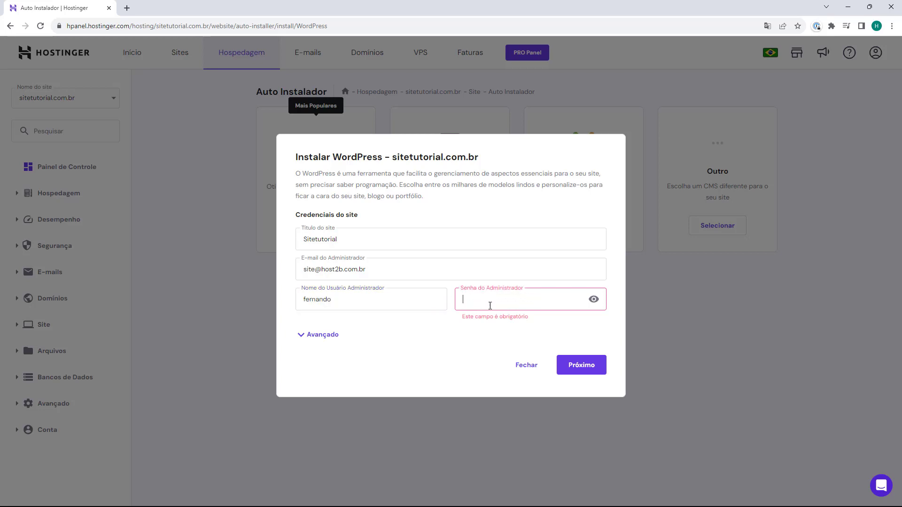
type("••••")
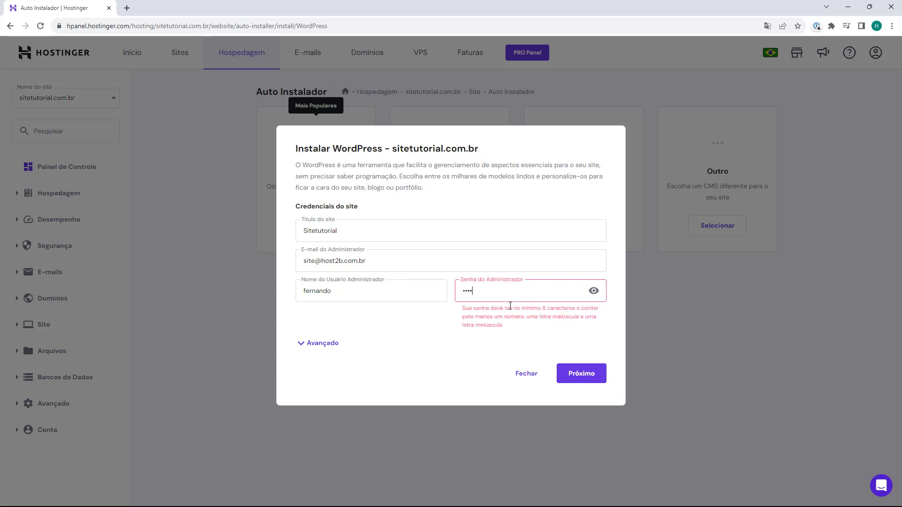
type("•••••")
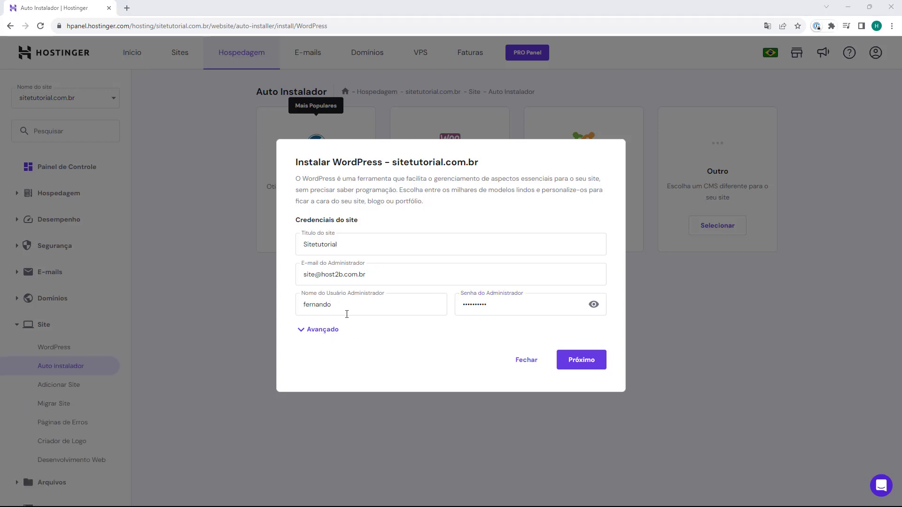
Under Avançado, set the installation path to blog.sitetutorial.com.br with no subfolder
left_click(325, 334)
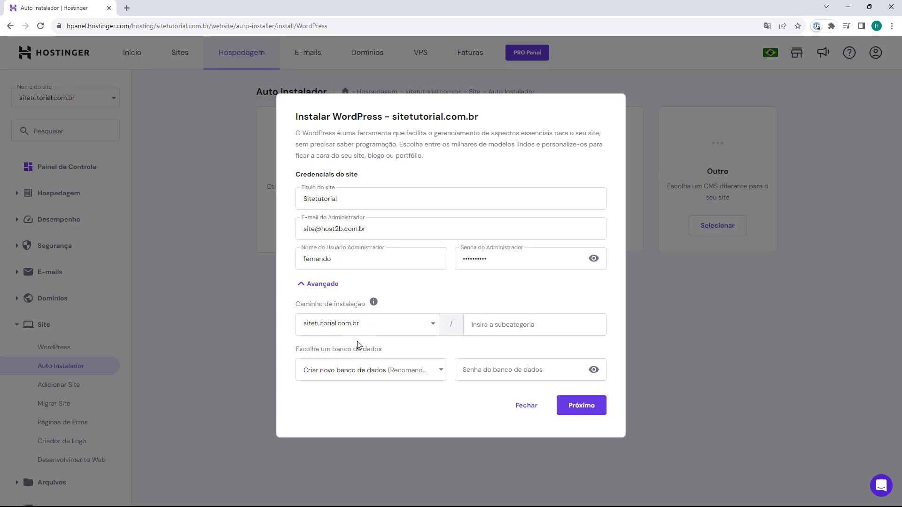
left_click(391, 326)
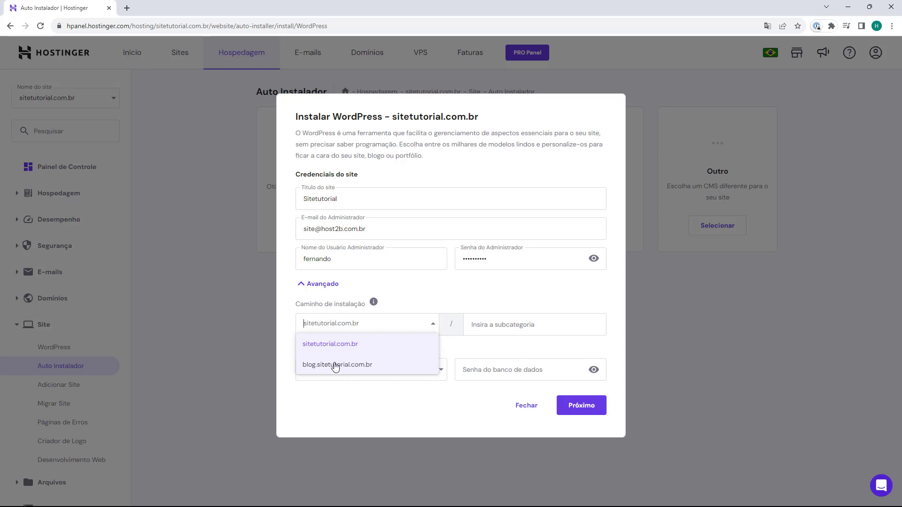
left_click(335, 367)
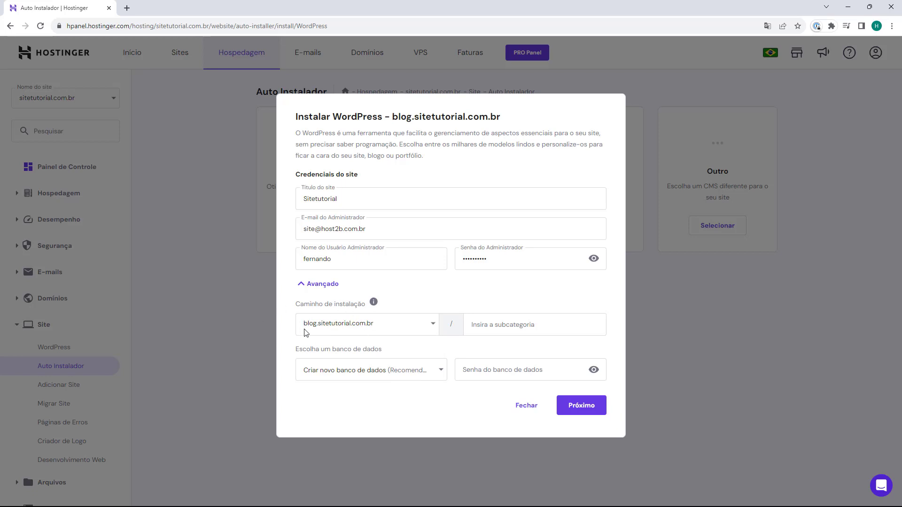
left_click(474, 330)
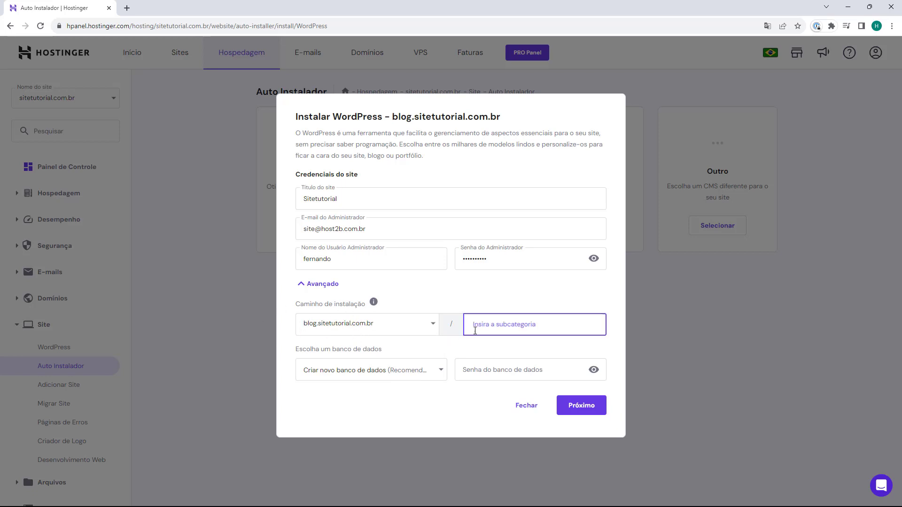
left_click(492, 340)
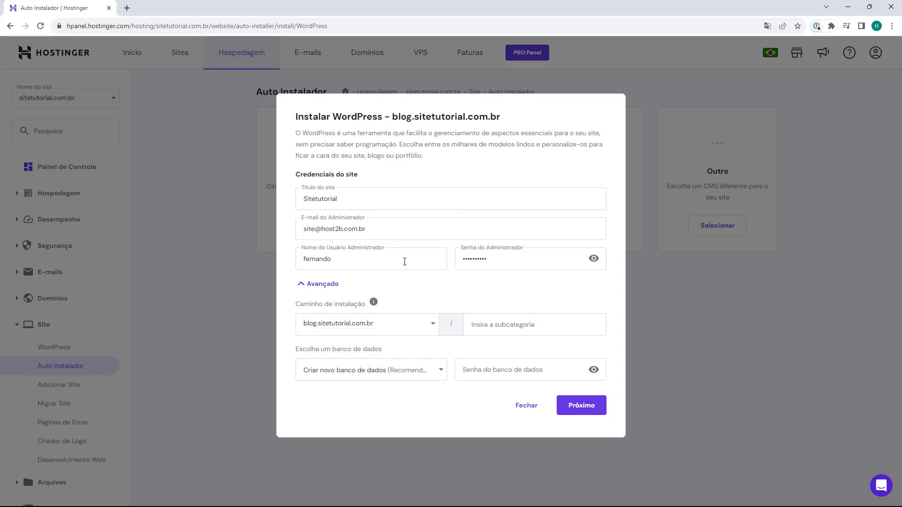
Install WordPress 6.3 (Recomendado) in Portuguese (Brazil)
left_click(573, 412)
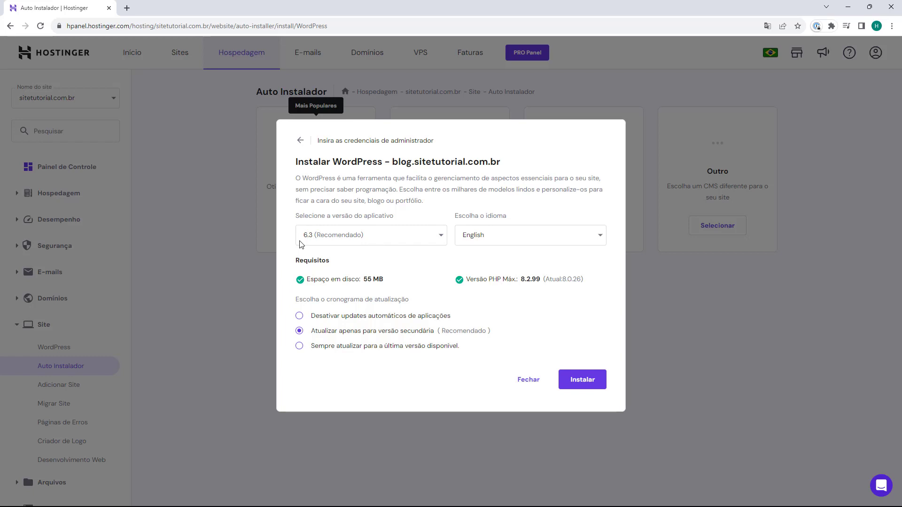
left_click(397, 240)
scroll(357, 297, "down", 5)
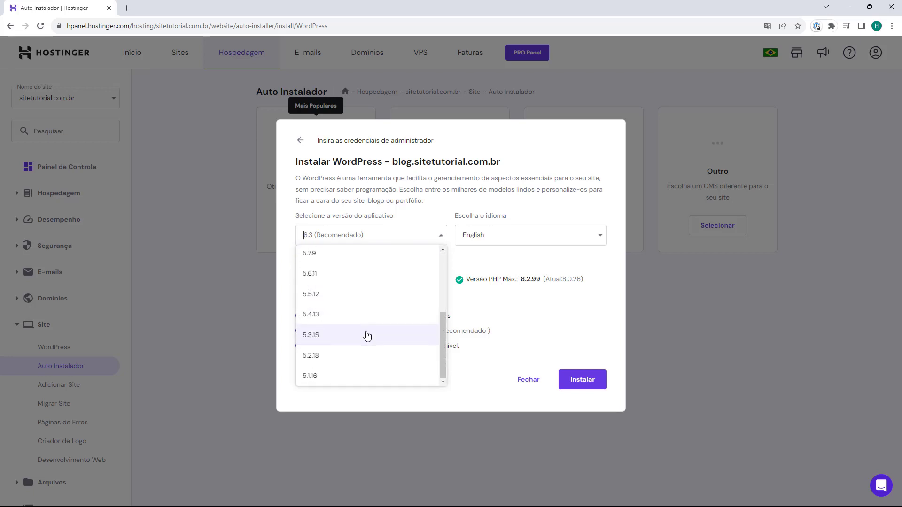
scroll(346, 341, "up", 5)
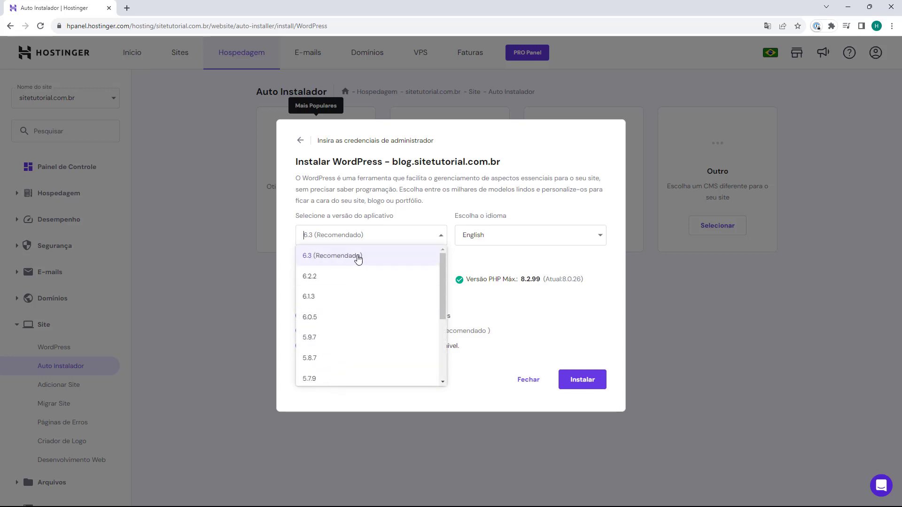
scroll(382, 329, "down", 2)
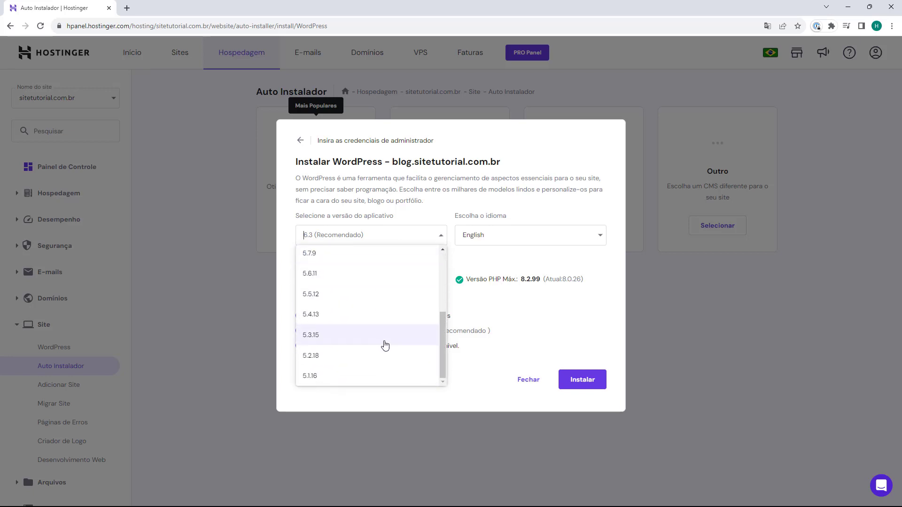
scroll(369, 341, "up", 2)
left_click(371, 261)
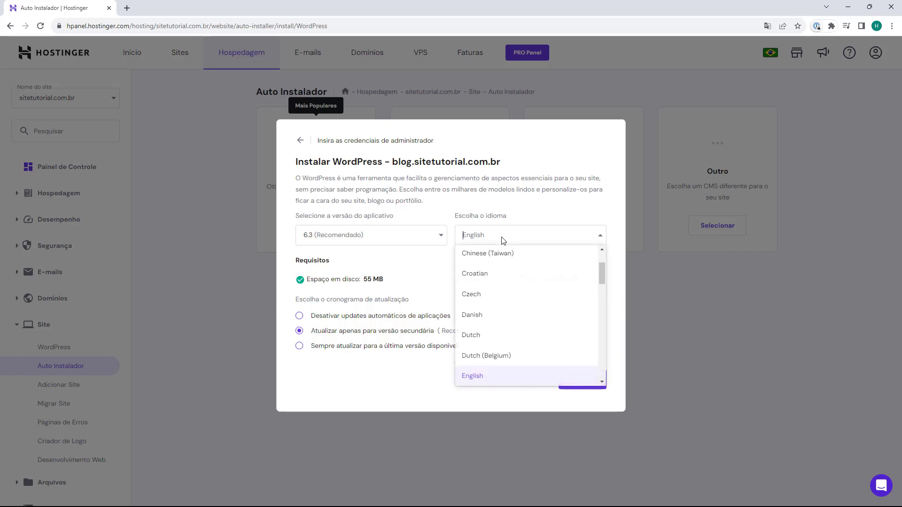
scroll(504, 282, "down", 3)
scroll(514, 289, "down", 9)
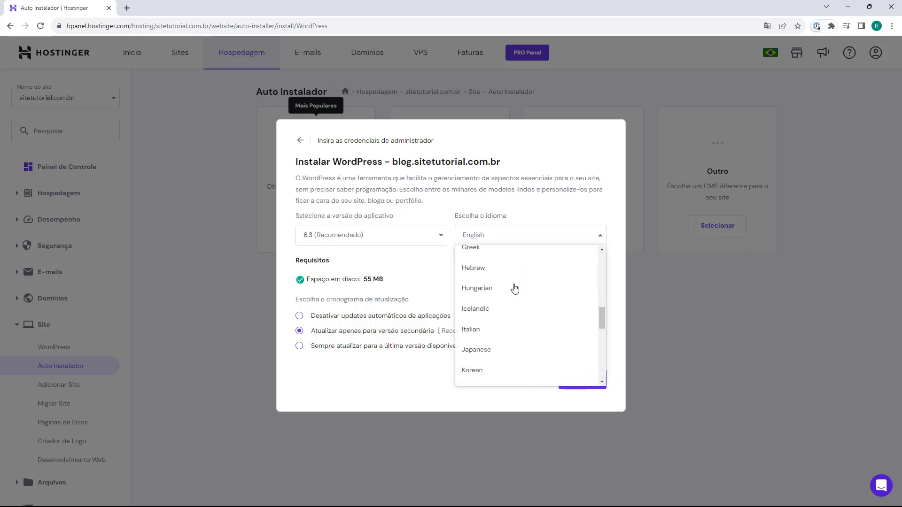
left_click(479, 296)
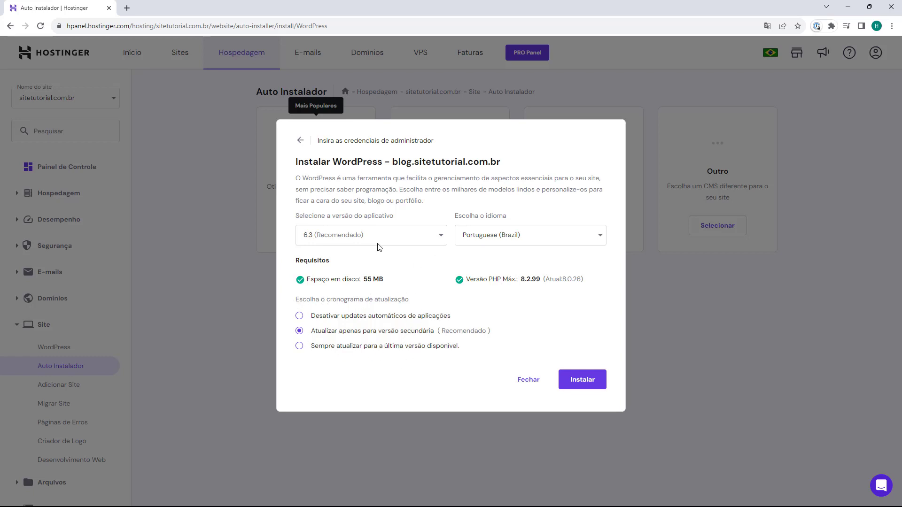
left_click(581, 384)
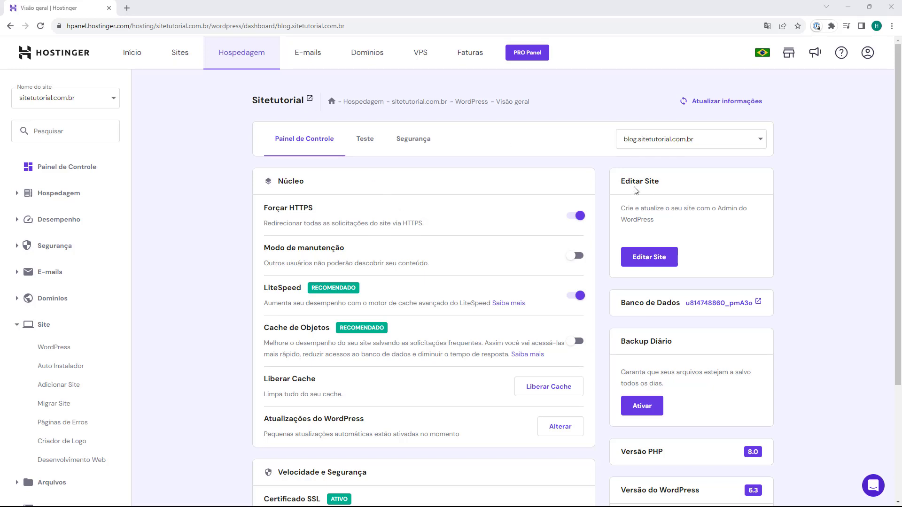
Once installation finishes, open the site's WordPress admin with Editar Site
left_click(655, 258)
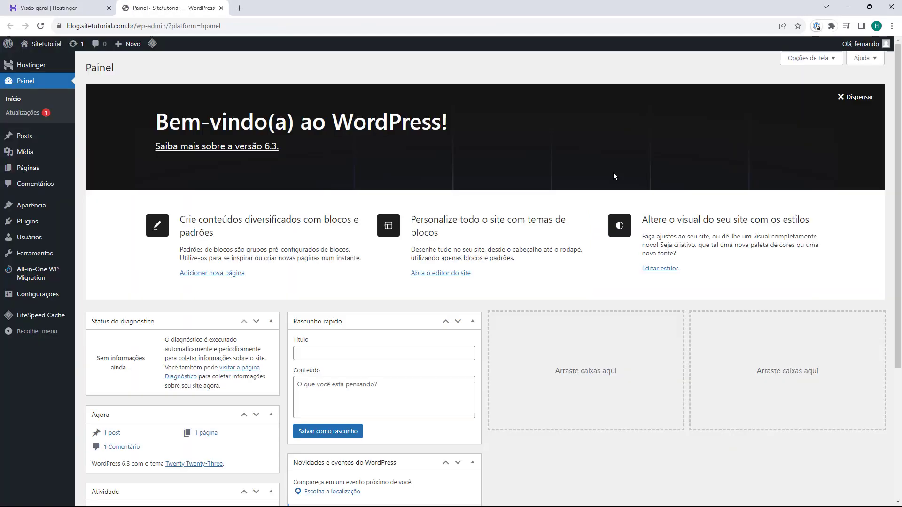